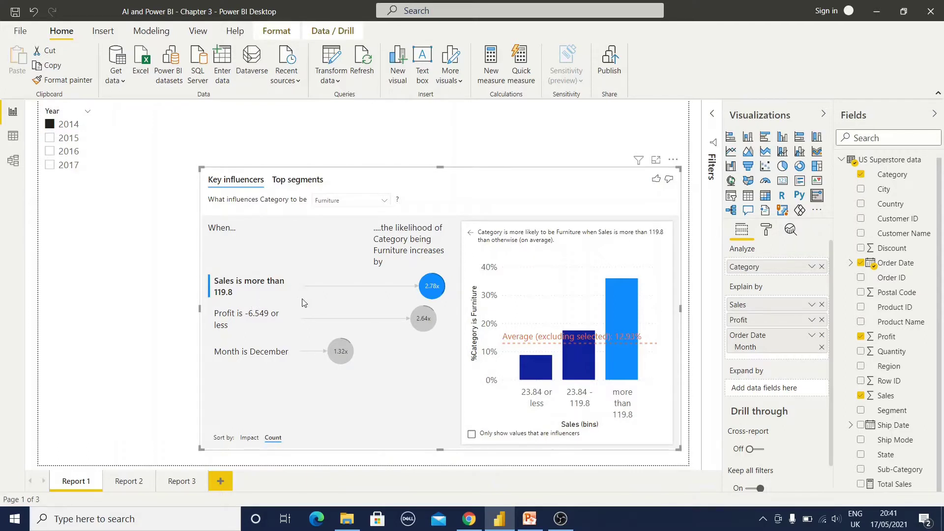
# Show the chart behind the December month influencer and switch the category being explained to Office Supplies.
pyautogui.moveTo(433, 289)
pyautogui.click(346, 353)
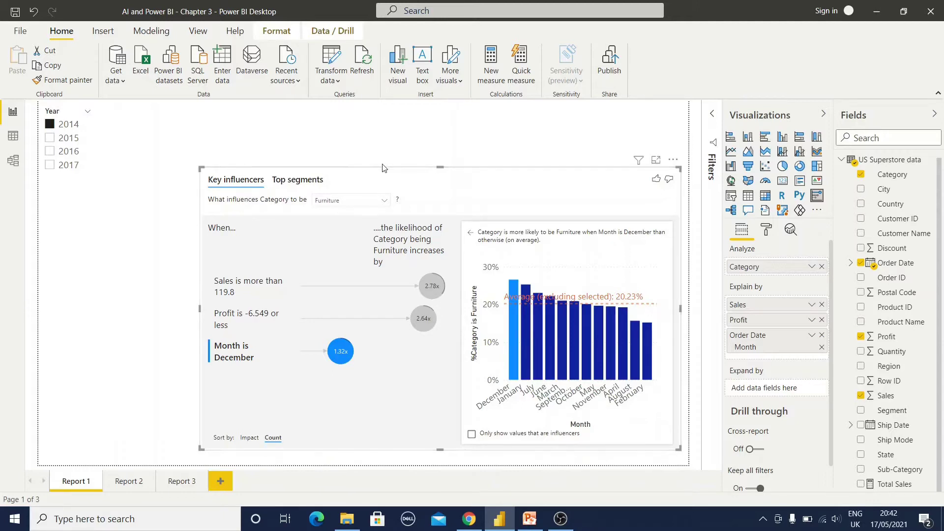
pyautogui.click(384, 201)
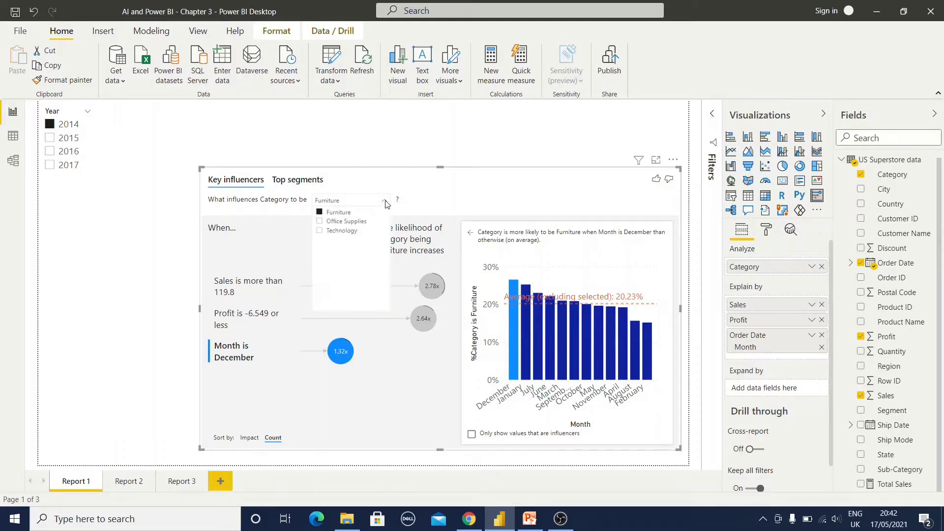
pyautogui.click(321, 222)
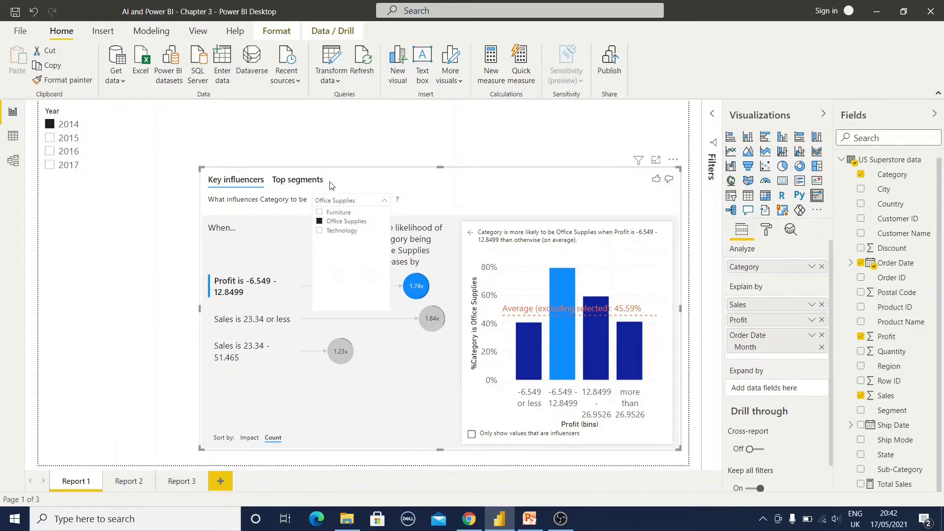
pyautogui.click(455, 199)
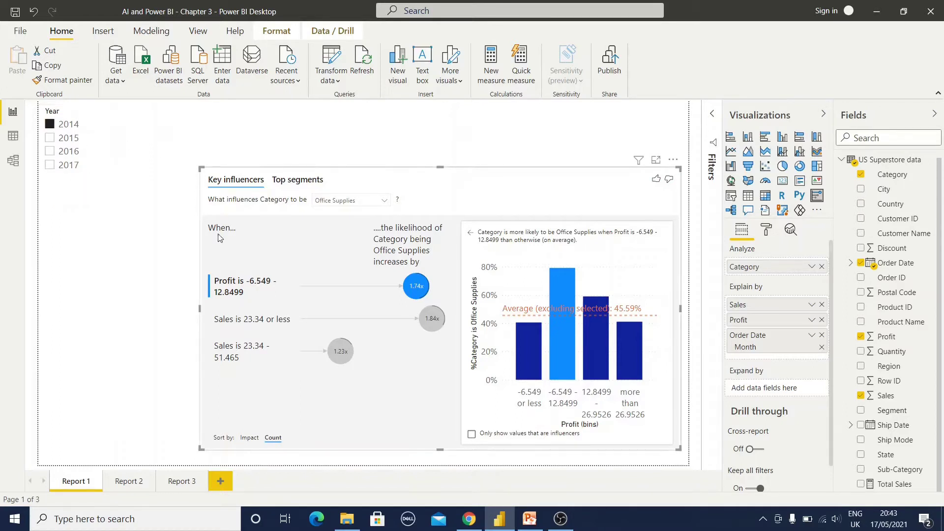
# Switch the explained category back to Furniture and compare its key influencers for the years 2015 and 2014.
pyautogui.click(347, 202)
pyautogui.click(319, 213)
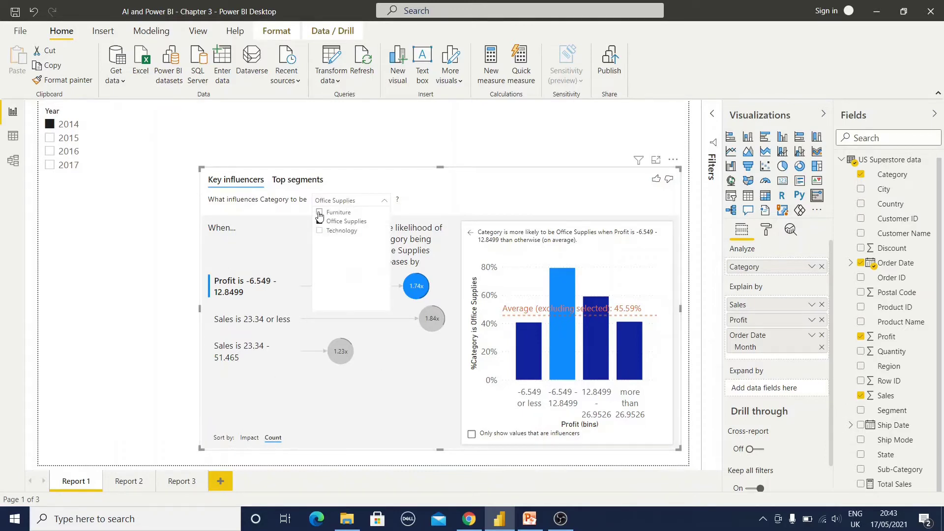
pyautogui.click(51, 142)
pyautogui.click(50, 139)
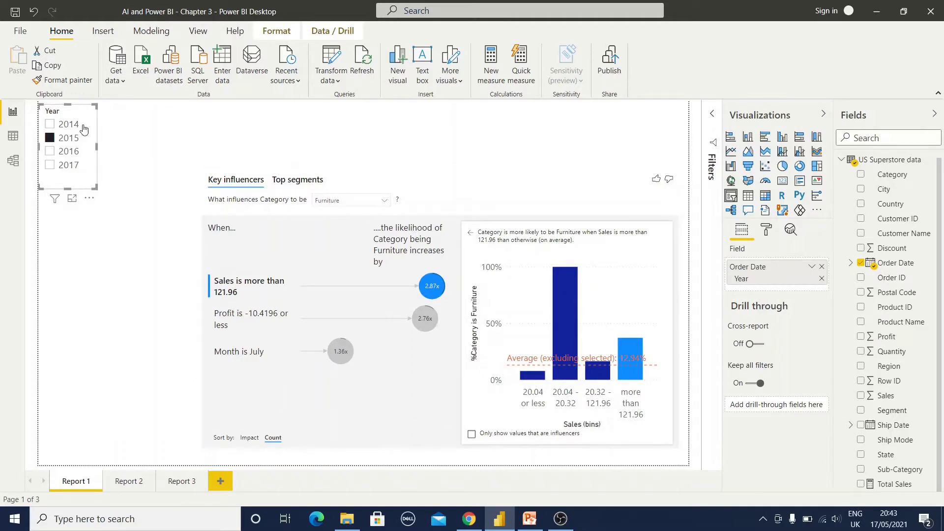
pyautogui.click(53, 125)
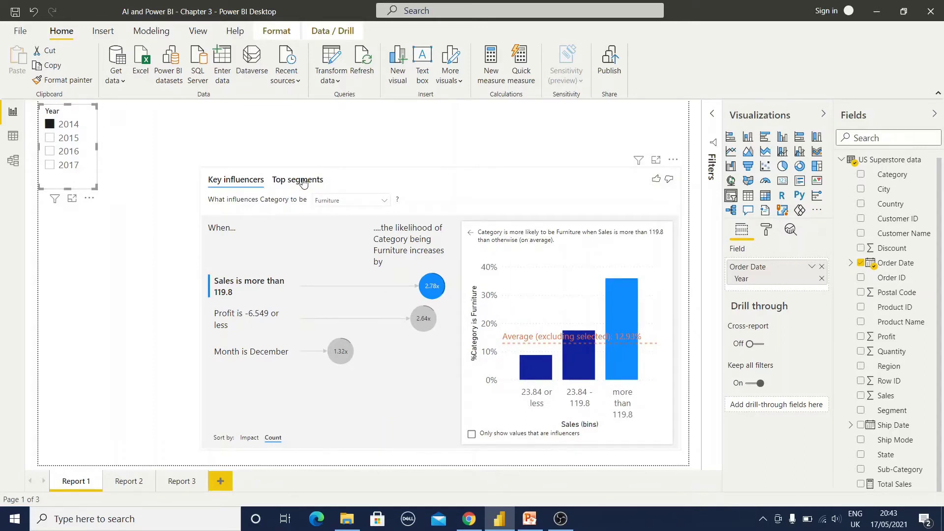
# Compare the key influencers with the top segments for Furniture and open the details of Segment 1.
pyautogui.click(303, 182)
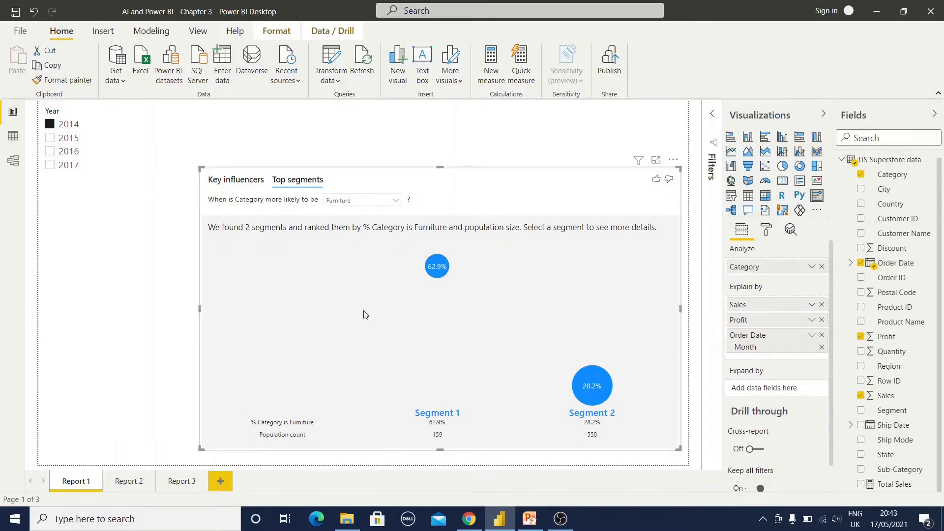
pyautogui.click(240, 184)
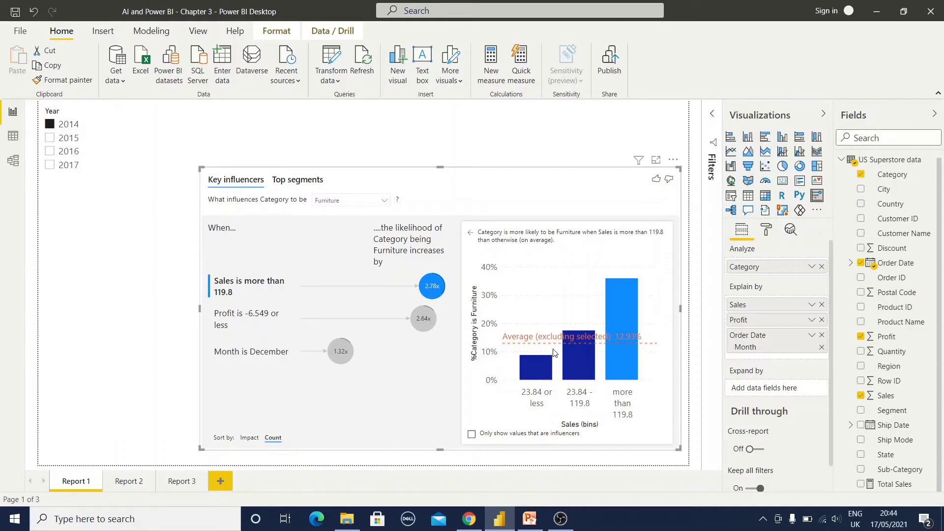
pyautogui.click(303, 181)
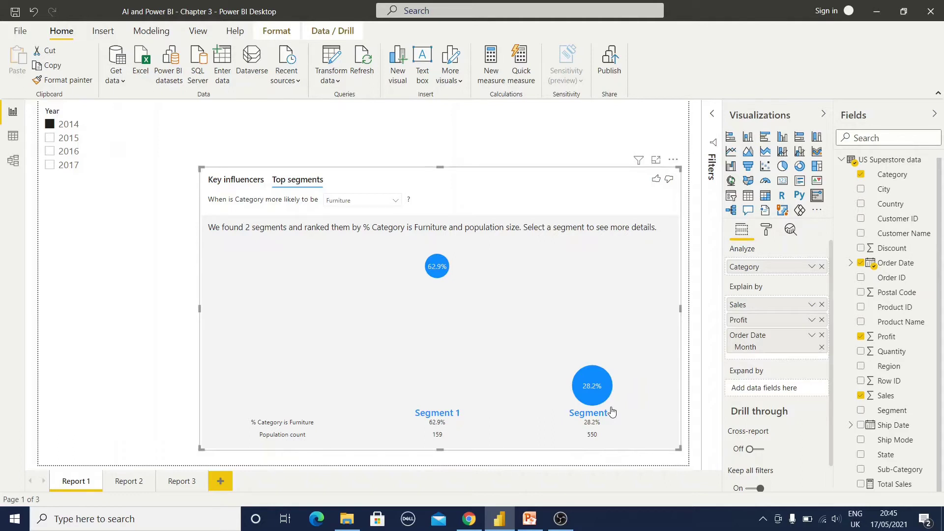
pyautogui.click(435, 268)
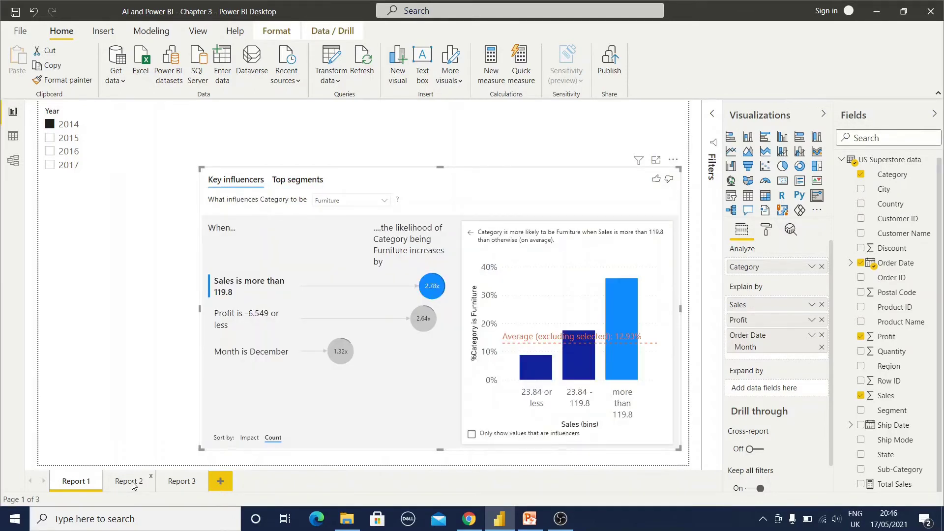
# On the Report 2 page, review the key influencers that decrease Sales and switch the analysis to Increase.
pyautogui.click(129, 482)
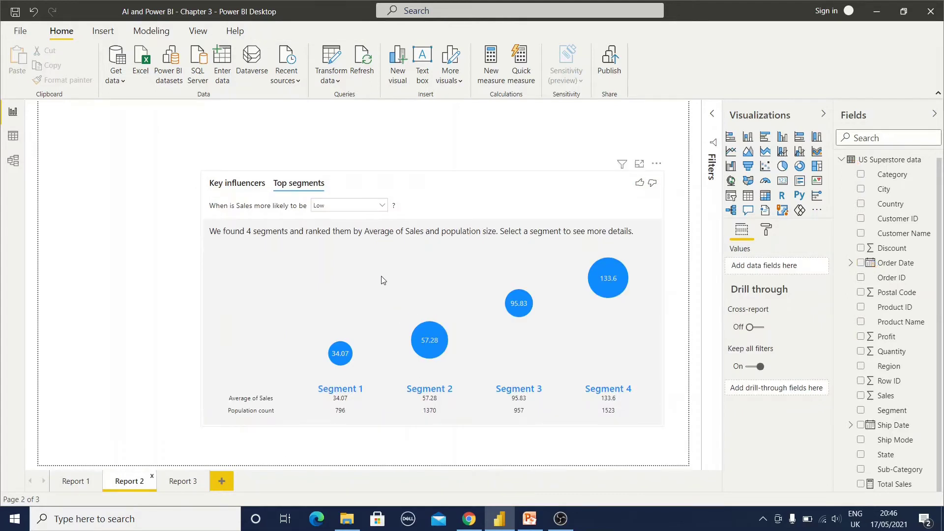
pyautogui.click(353, 232)
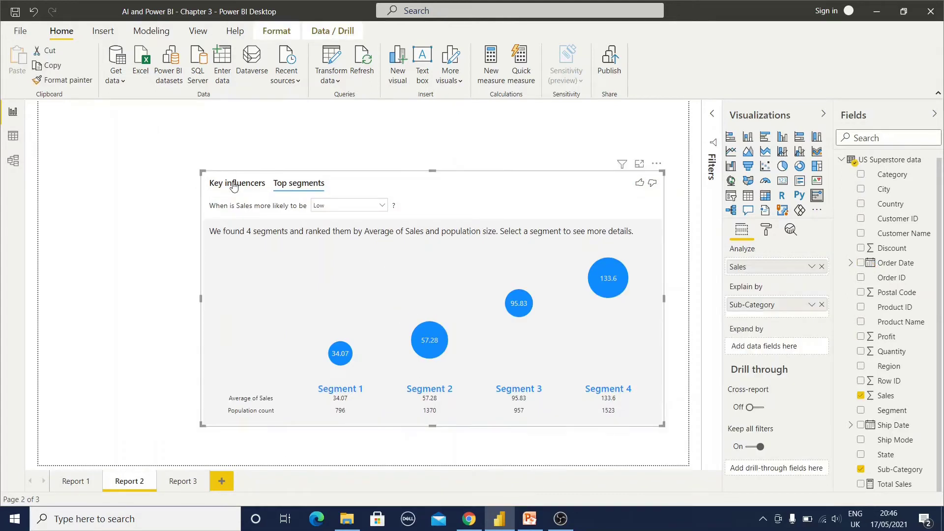
pyautogui.click(237, 183)
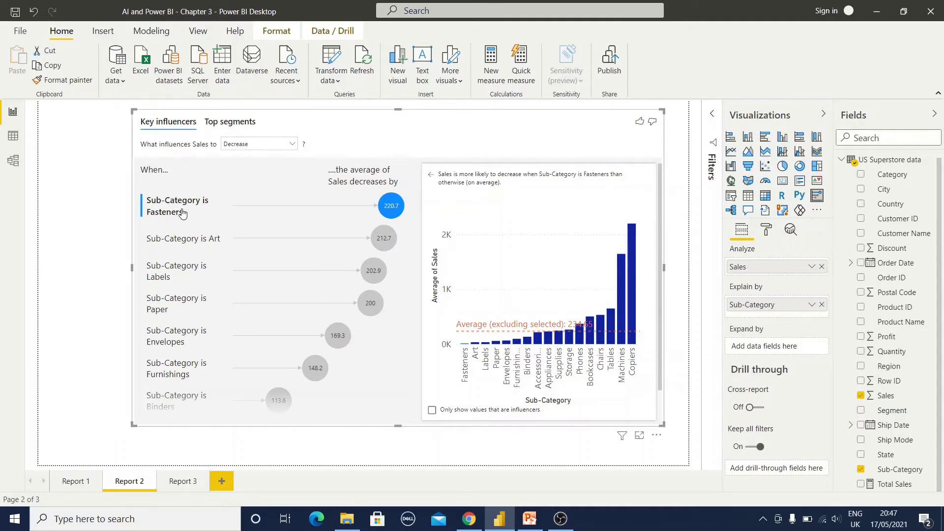
pyautogui.scroll(-1, 199, 218)
pyautogui.scroll(1, 199, 218)
pyautogui.click(265, 146)
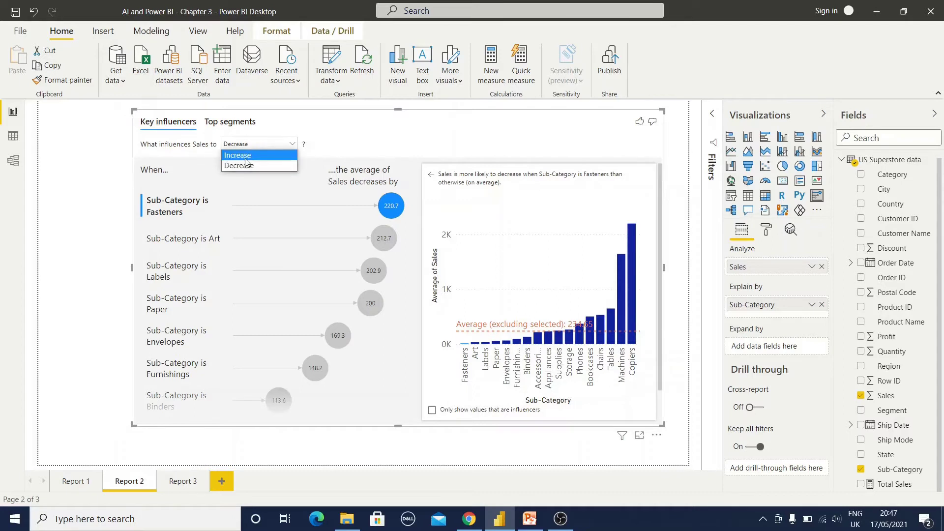
pyautogui.click(249, 155)
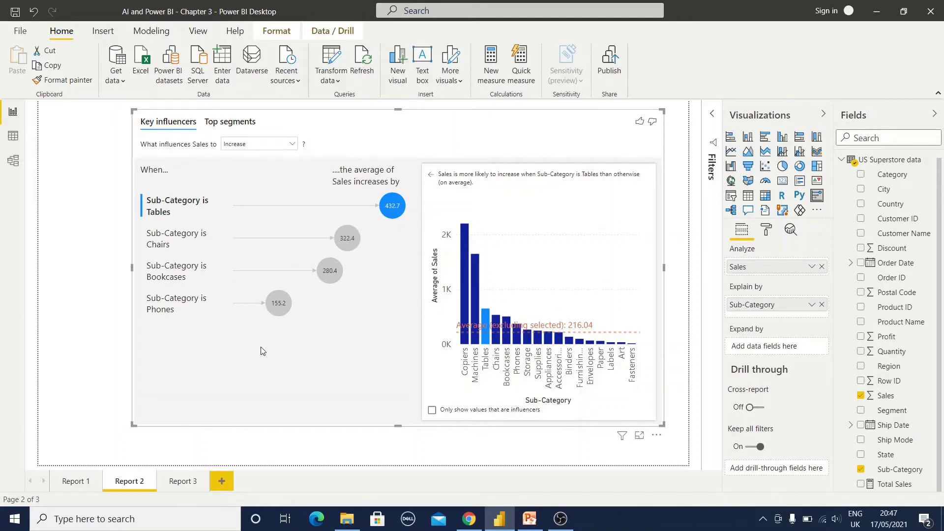
# Compare the top segments for High and Low Sales and open the details of Segment 1 for Low.
pyautogui.click(232, 123)
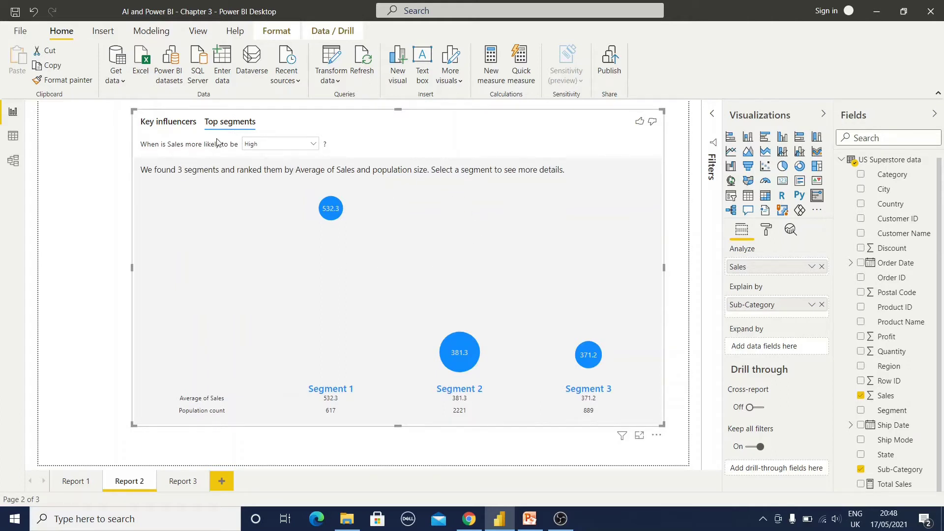
pyautogui.click(287, 150)
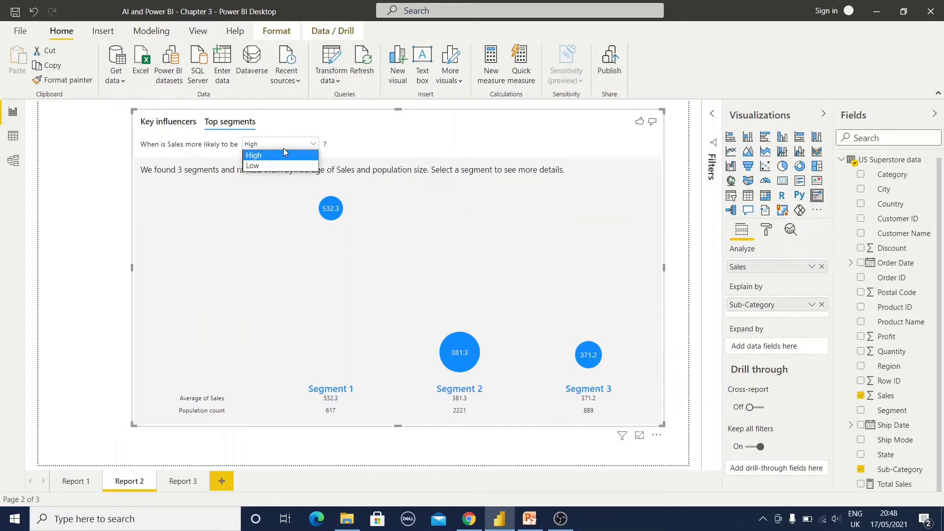
pyautogui.click(260, 165)
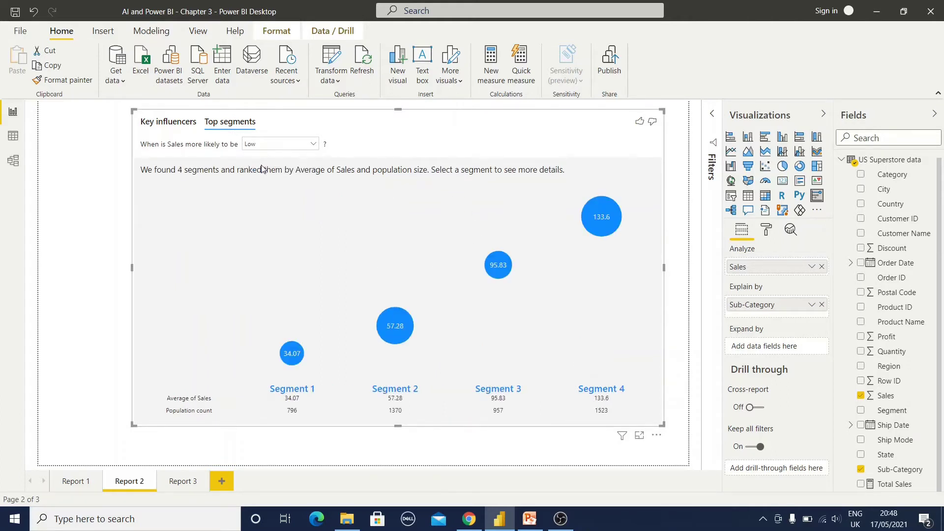
pyautogui.click(283, 149)
pyautogui.click(257, 157)
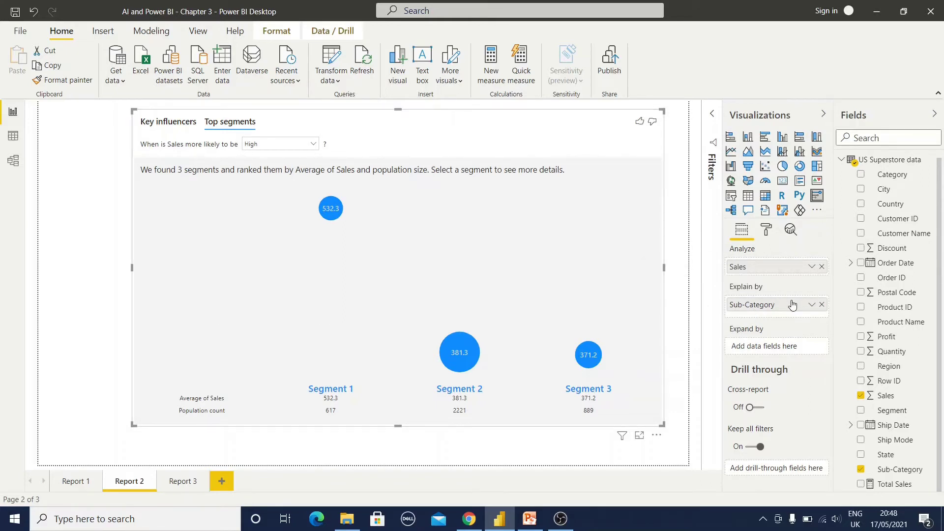
pyautogui.click(278, 144)
pyautogui.click(261, 162)
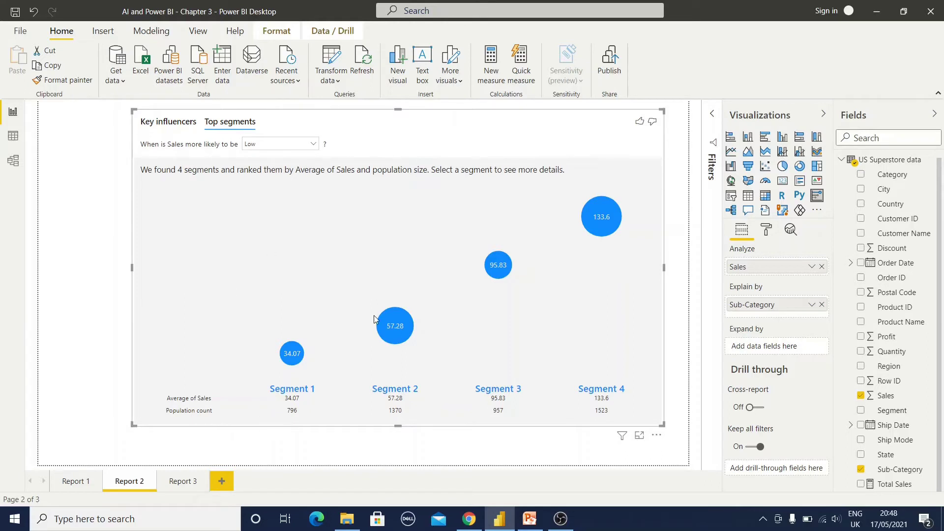
pyautogui.click(293, 357)
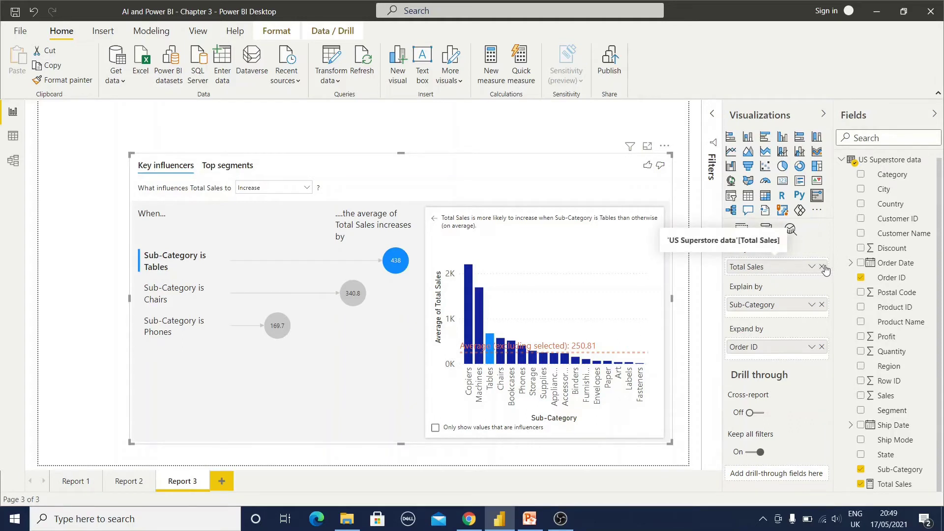
# On the Report 3 page, replace Total Sales with Sales as the analyzed field and re-add Order ID under Expand by.
pyautogui.click(822, 346)
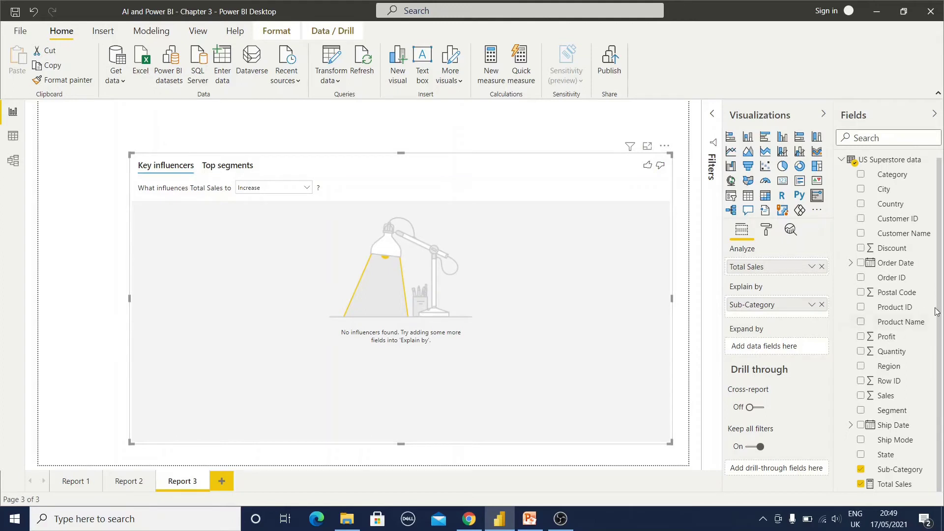
pyautogui.click(823, 267)
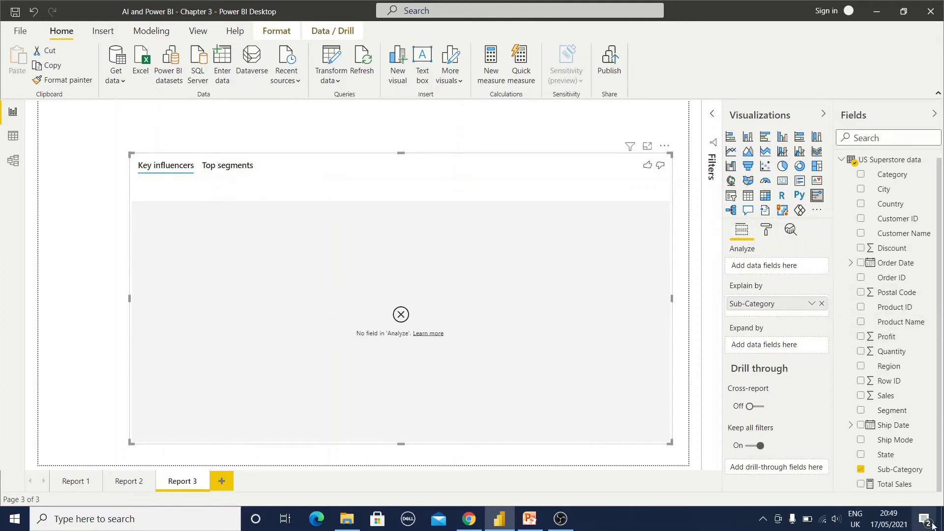
pyautogui.click(861, 396)
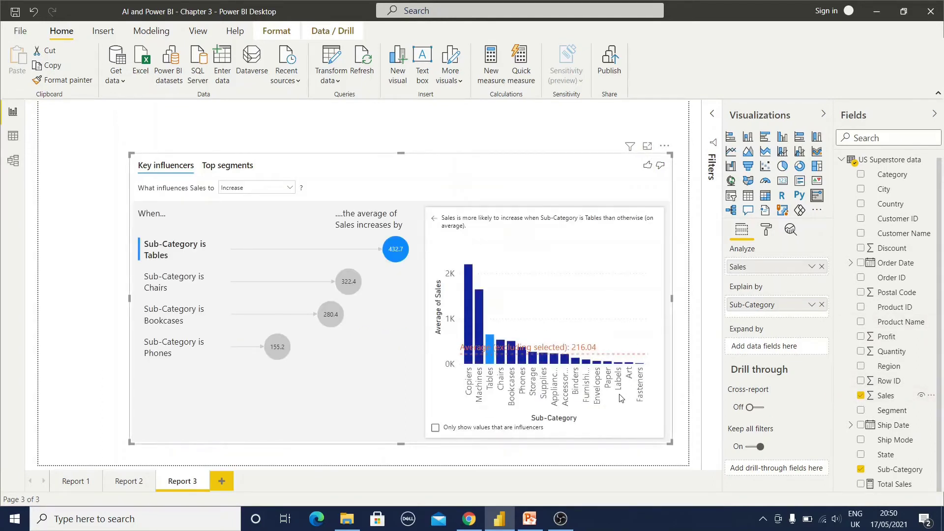
pyautogui.click(861, 279)
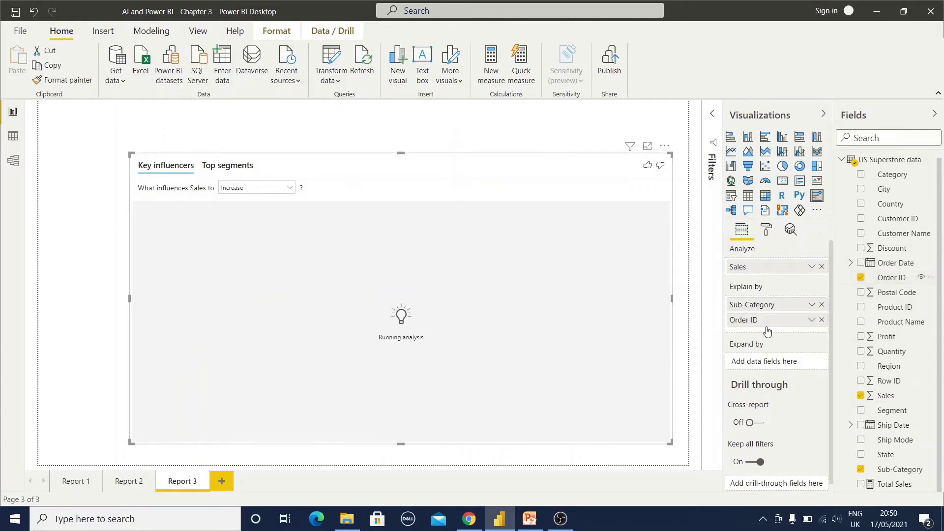
pyautogui.moveTo(768, 325); pyautogui.dragTo(774, 362)
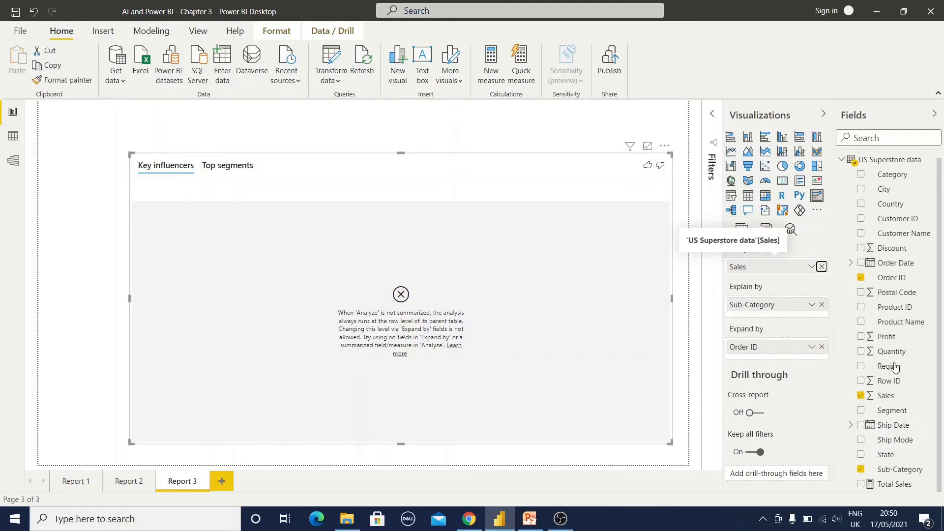
# Replace Sales with the Total Sales measure as the analyzed field and view the measure's formula.
pyautogui.click(822, 267)
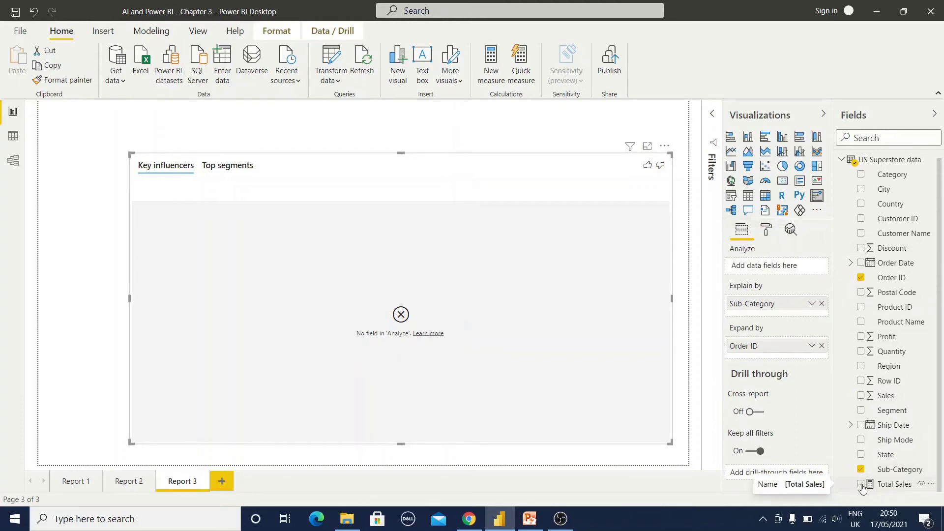
pyautogui.click(860, 484)
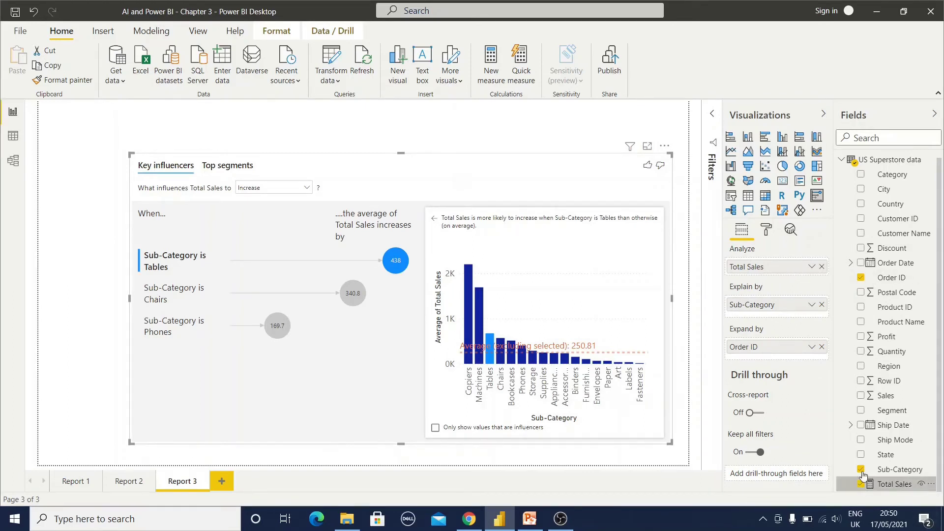
pyautogui.click(895, 485)
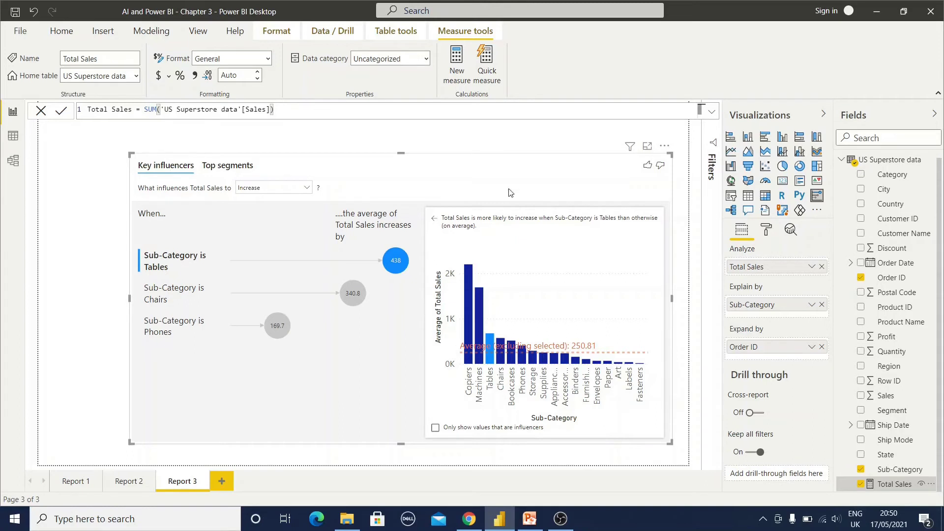
pyautogui.click(819, 278)
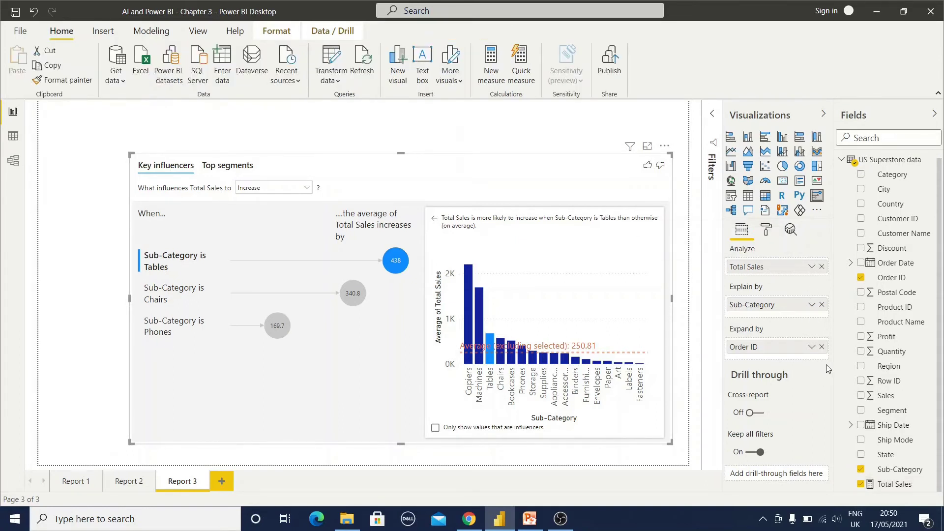
# Remove Order ID from Expand by, add it back, and show the top segments for Total Sales.
pyautogui.click(822, 348)
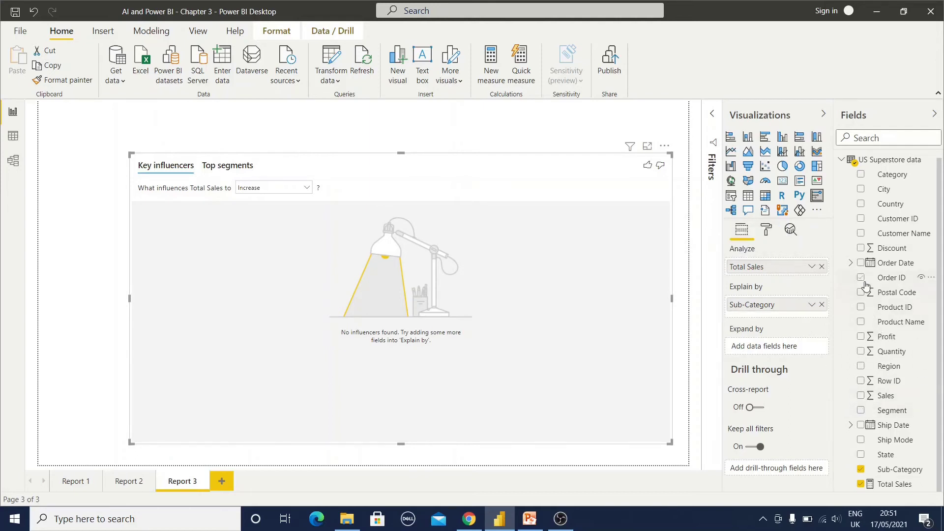
pyautogui.moveTo(893, 279); pyautogui.dragTo(769, 347)
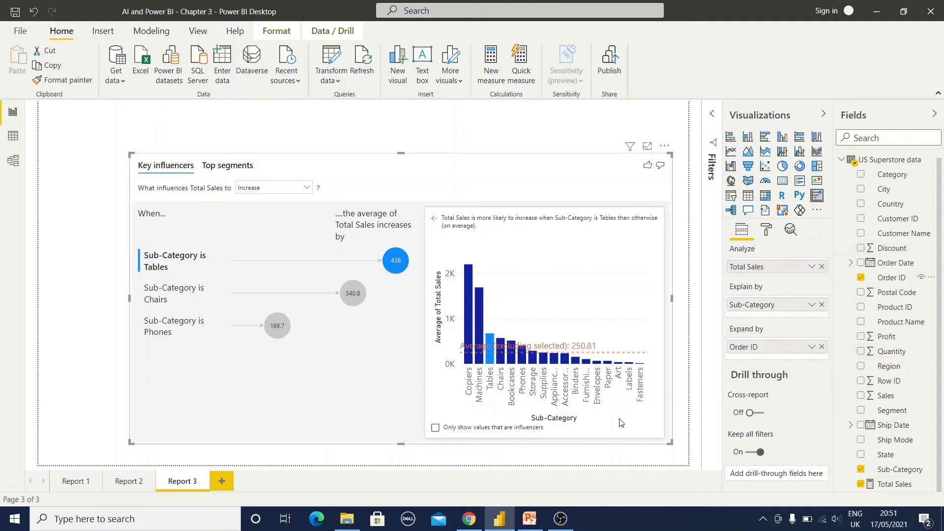
pyautogui.click(307, 191)
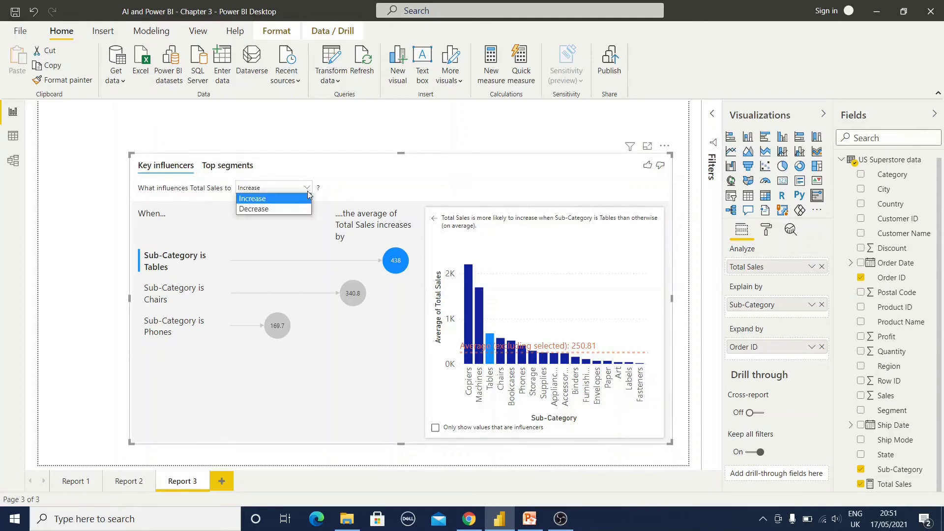
pyautogui.click(230, 167)
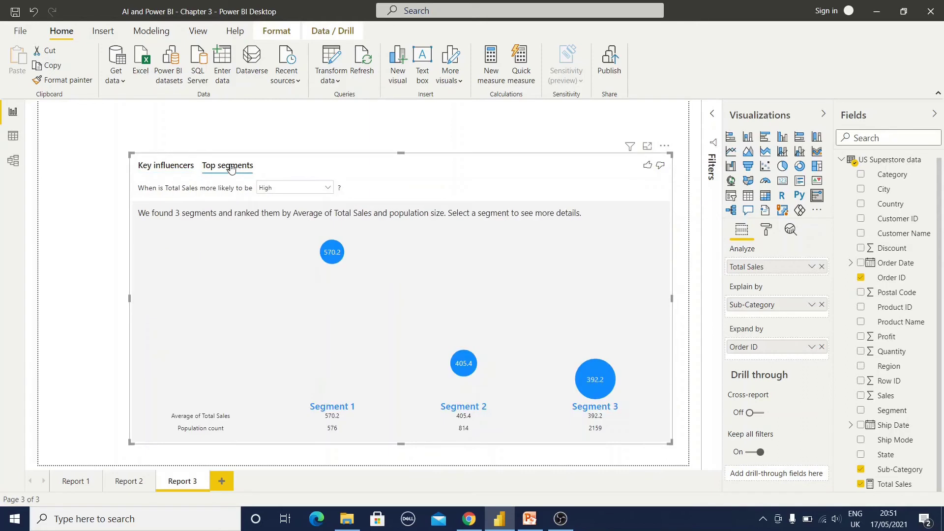
# Check the High/Low choices for the Total Sales top segments and return to the key influencers view.
pyautogui.click(300, 190)
pyautogui.click(444, 176)
pyautogui.click(163, 171)
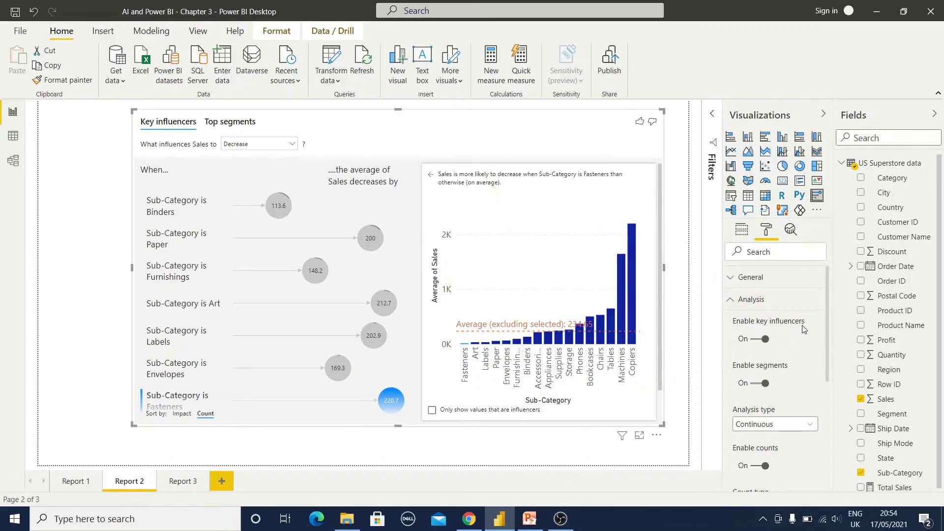
# On Report 2, examine the Analysis options and the Decrease influencers sorted by count, viewing the details for Binders, Paper and Furnishings.
pyautogui.scroll(-2, 794, 383)
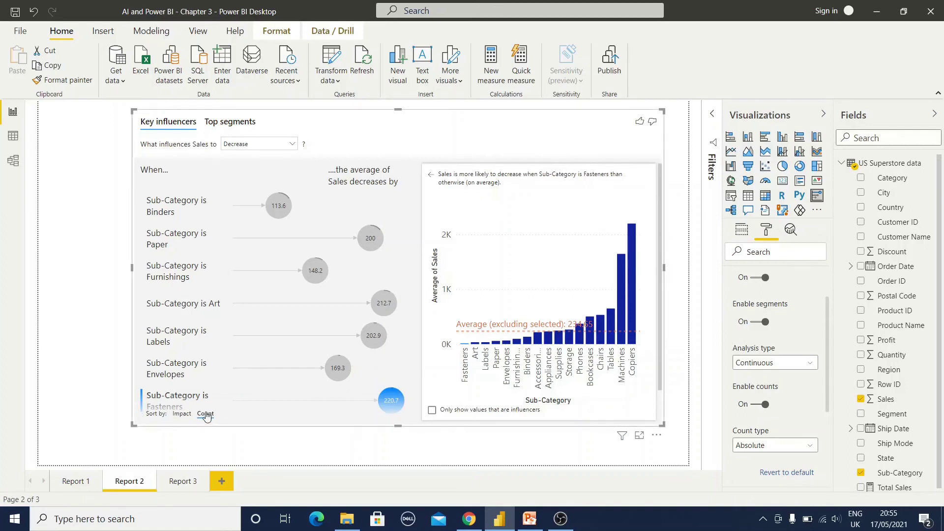
pyautogui.scroll(-1, 290, 203)
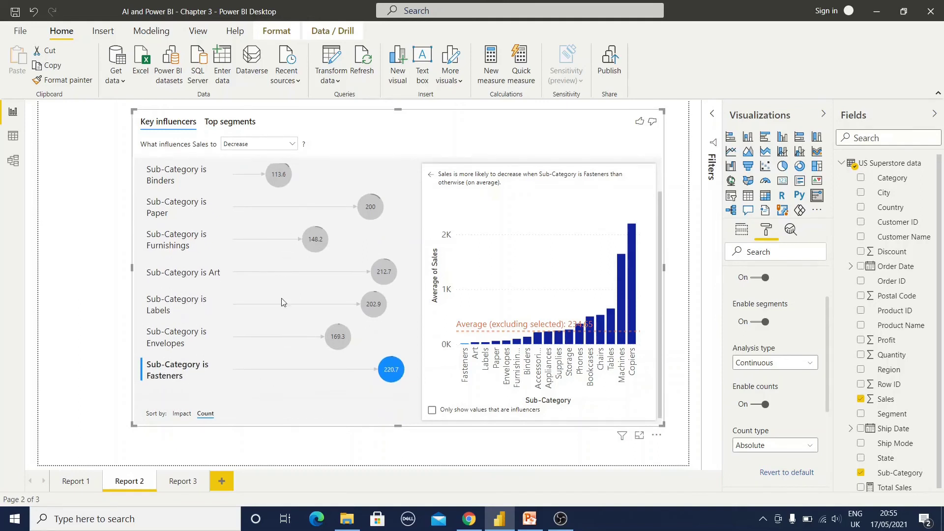
pyautogui.scroll(1, 280, 268)
pyautogui.click(278, 206)
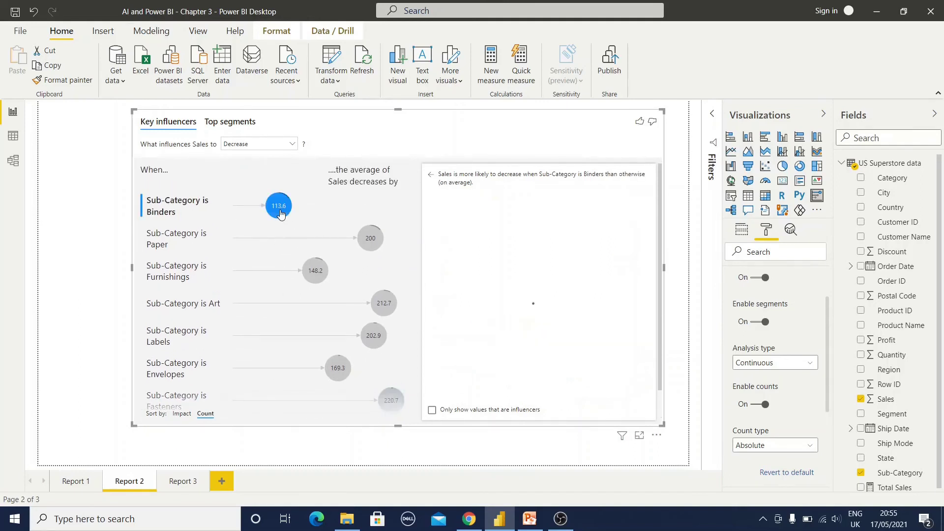
pyautogui.click(378, 244)
pyautogui.click(307, 280)
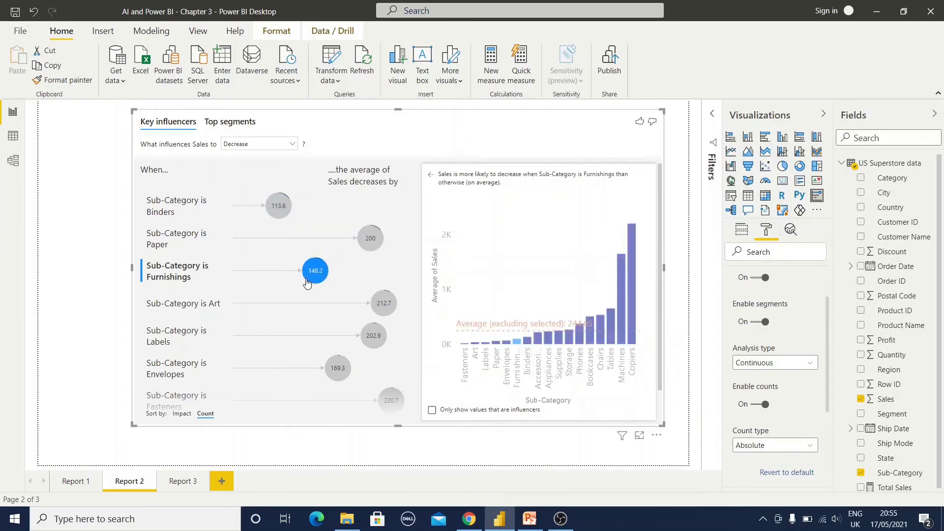
pyautogui.scroll(-1, 251, 304)
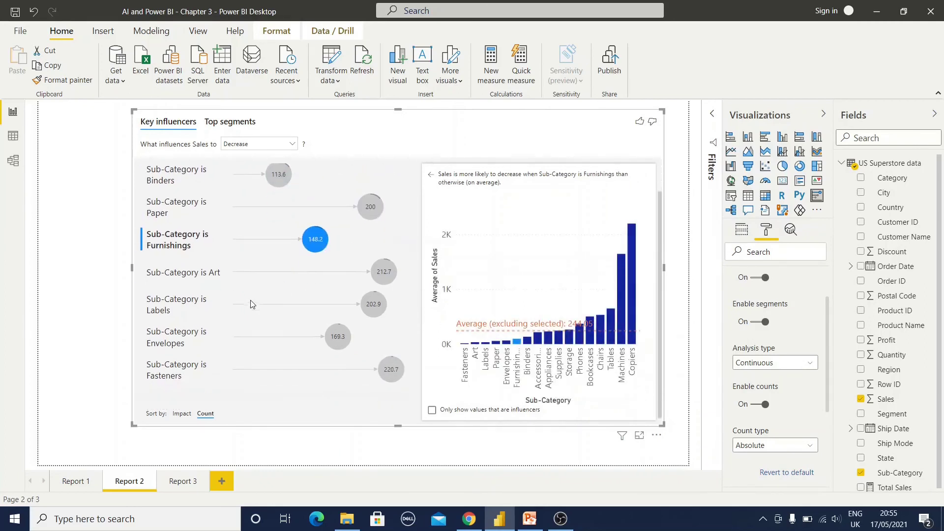
# Sort the Decrease influencers by impact, and show the Increase influencers sorted by count with Phones selected.
pyautogui.click(181, 414)
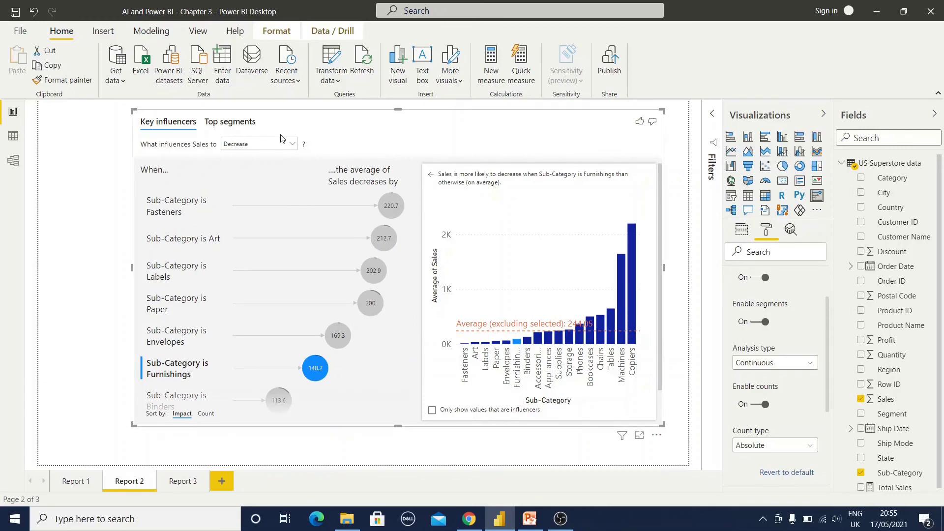
pyautogui.click(292, 144)
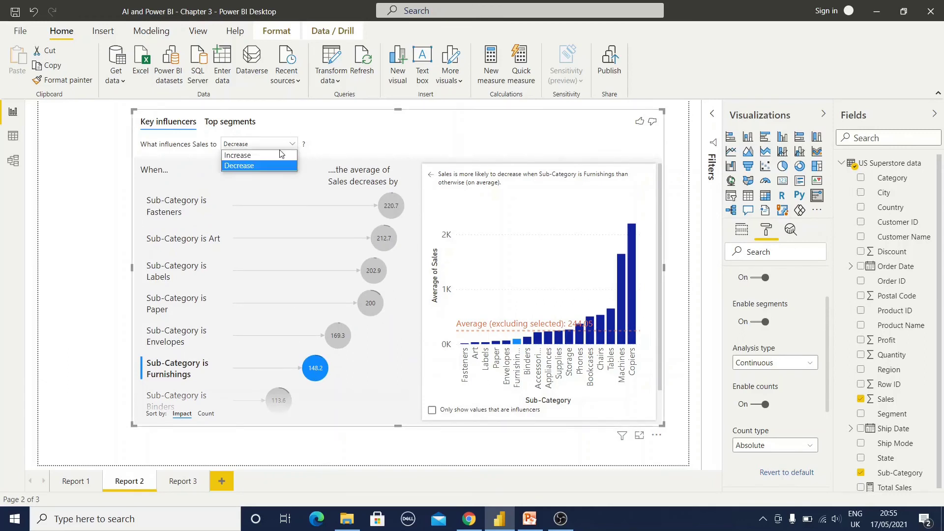
pyautogui.click(273, 156)
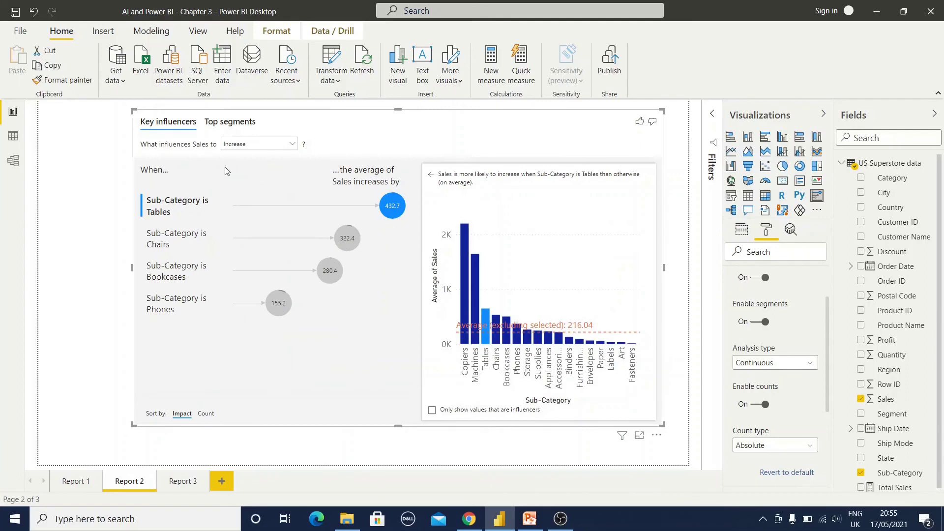
pyautogui.click(206, 415)
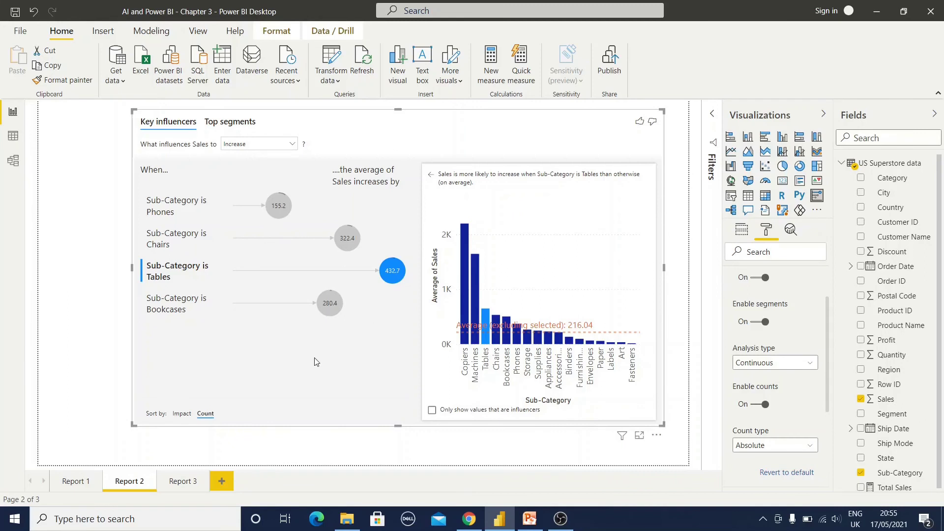
pyautogui.click(283, 204)
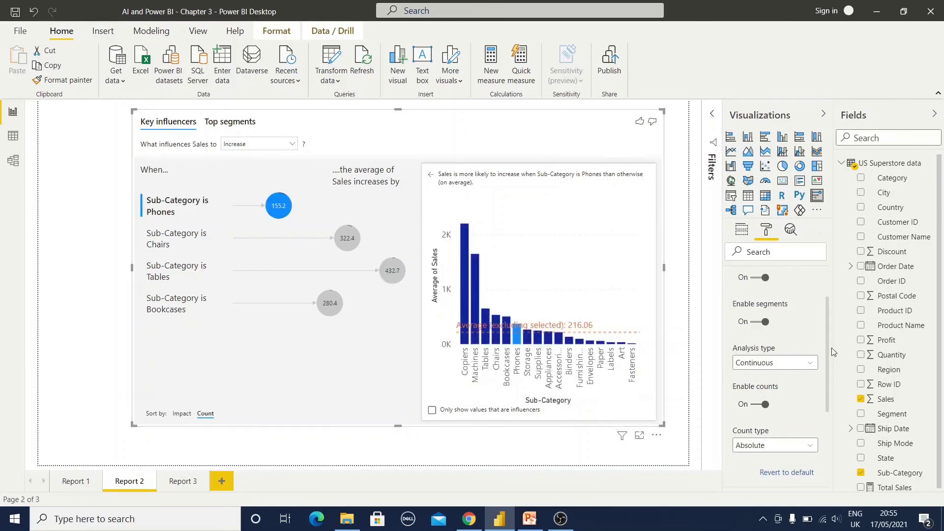
# Try the Relative count type for the influencer rings, set it back to Absolute, and collapse the Analysis settings.
pyautogui.scroll(-2, 729, 389)
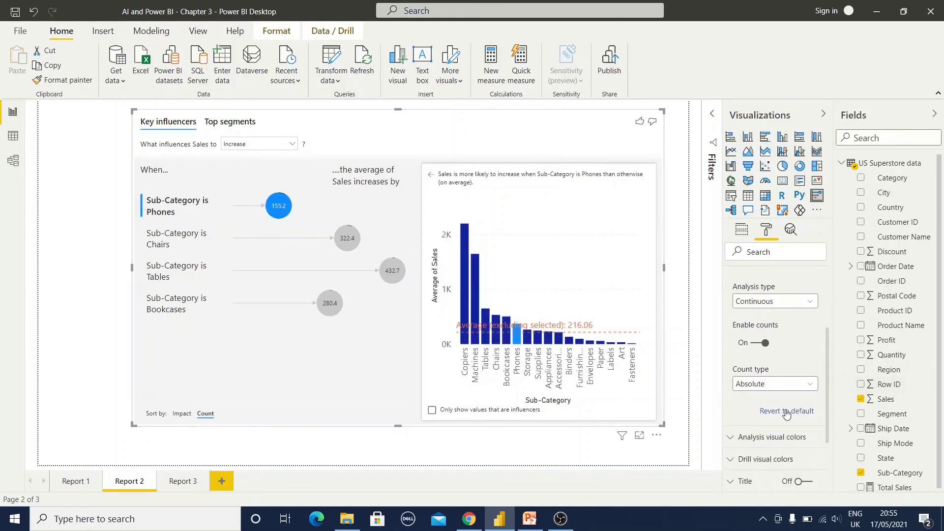
pyautogui.click(766, 386)
pyautogui.click(751, 413)
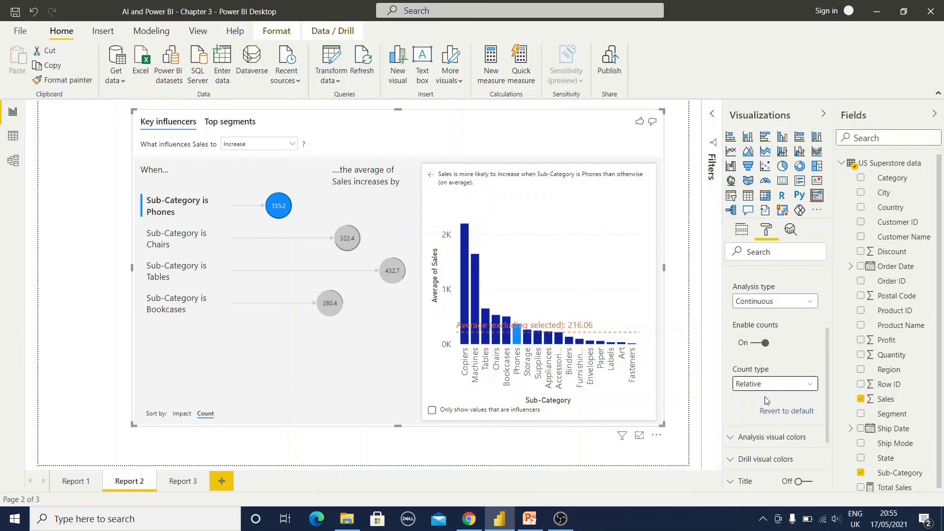
pyautogui.click(770, 385)
pyautogui.click(757, 399)
pyautogui.scroll(3, 802, 368)
pyautogui.click(732, 305)
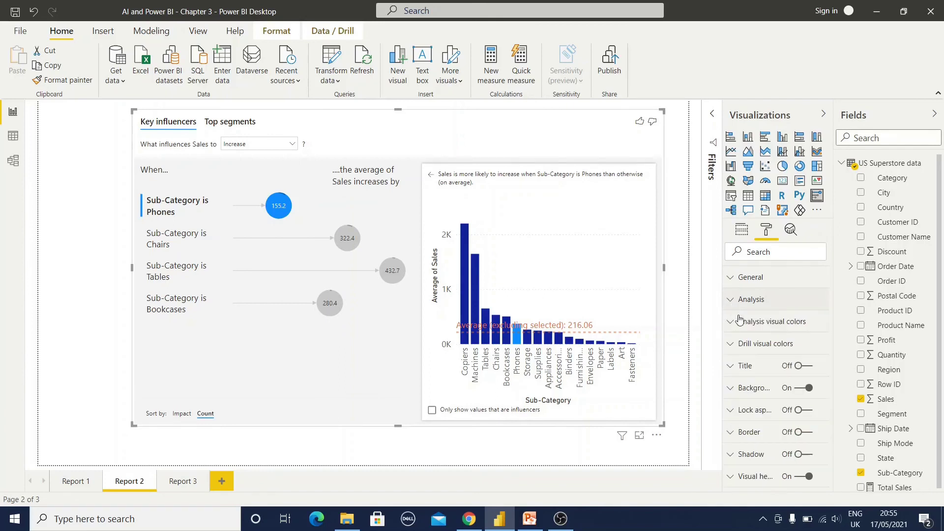
# Review the analysis visual colors and drill visual colors of the key influencers visual, and switch to the Report 3 page.
pyautogui.click(732, 326)
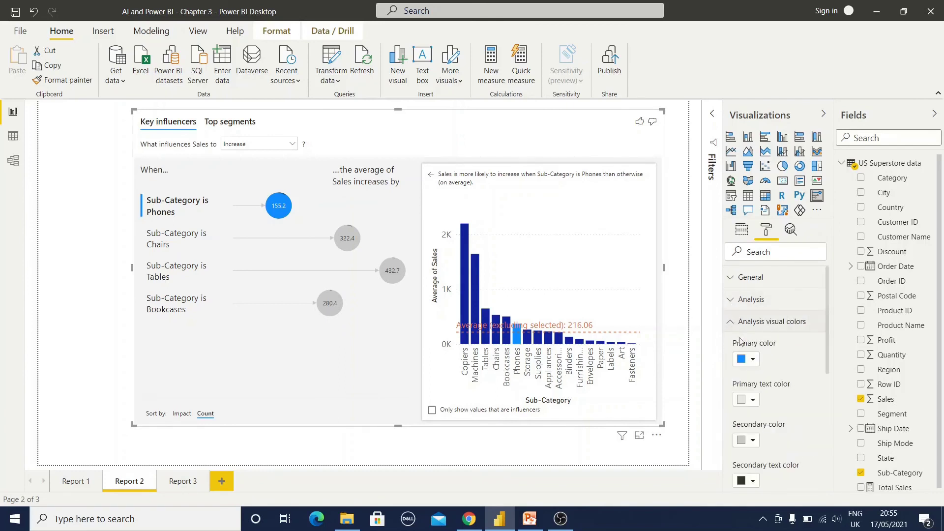
pyautogui.scroll(-4, 802, 372)
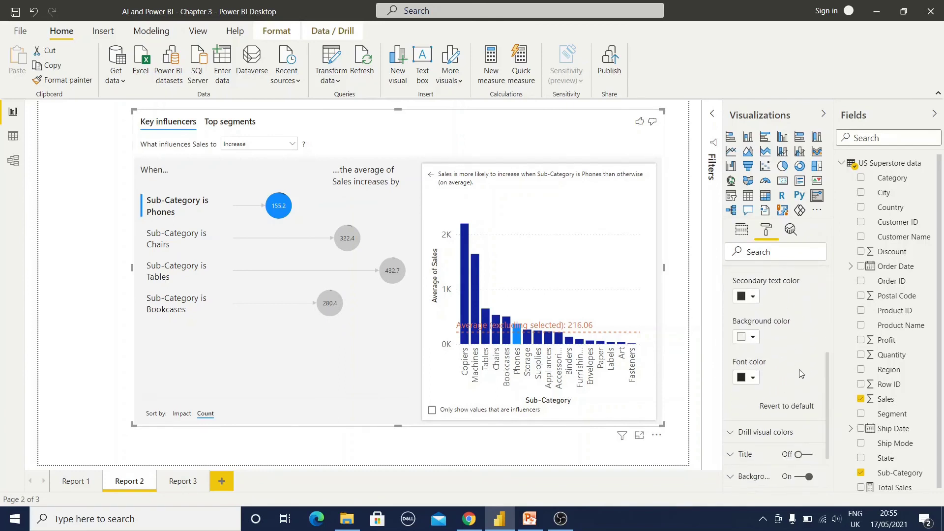
pyautogui.scroll(-2, 770, 403)
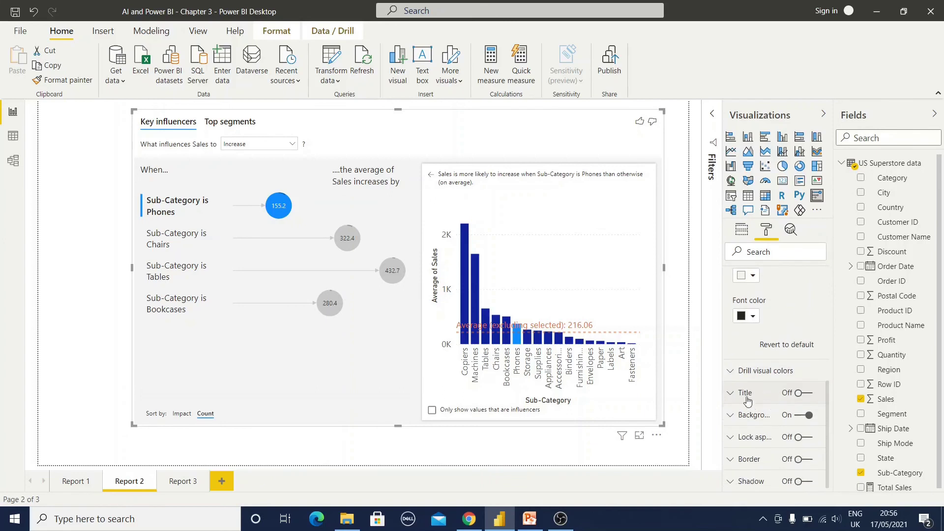
pyautogui.click(731, 372)
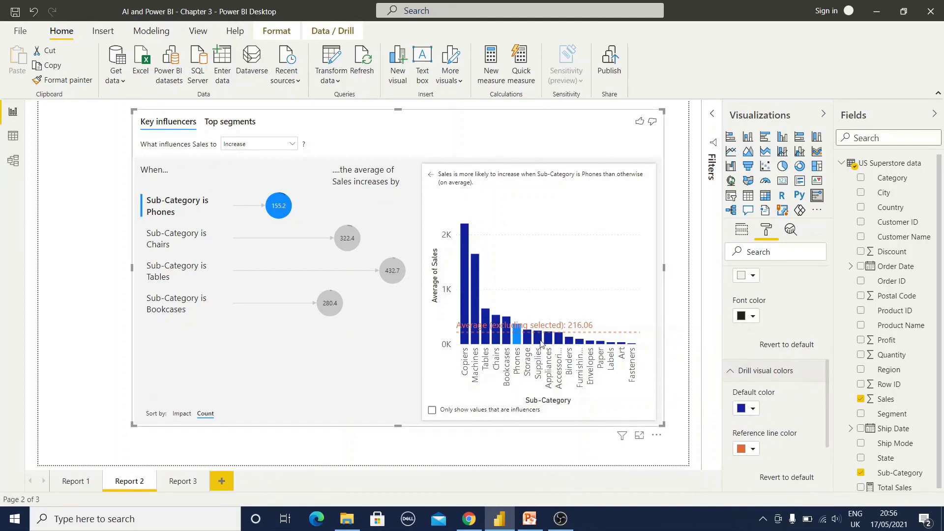
pyautogui.scroll(3, 810, 403)
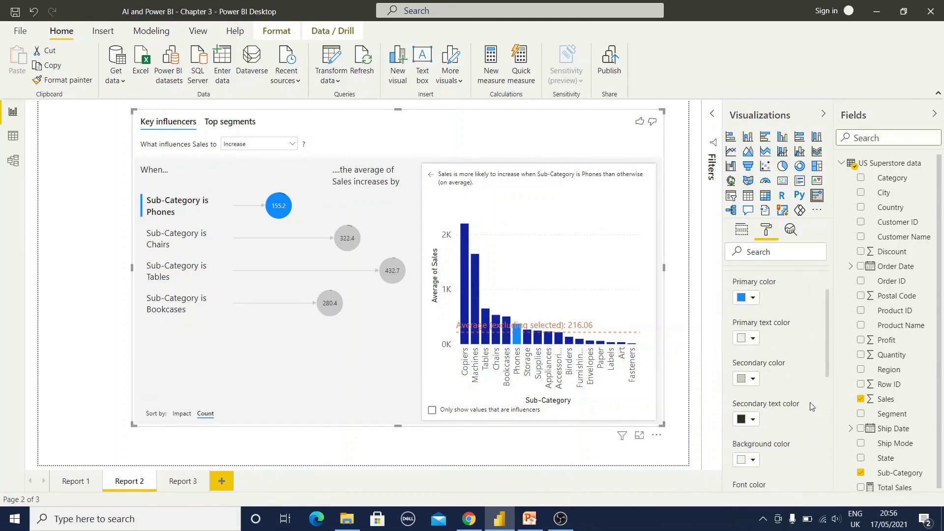
pyautogui.scroll(-5, 810, 403)
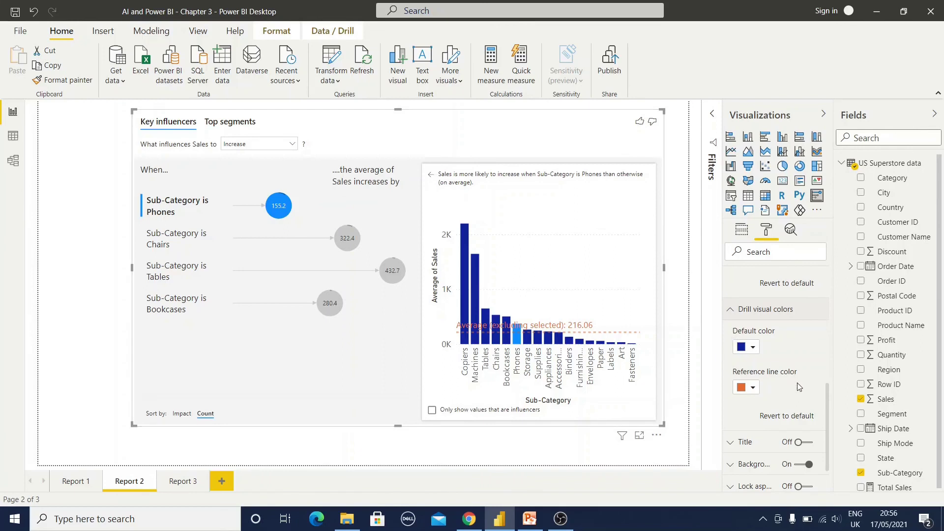
pyautogui.scroll(5, 794, 351)
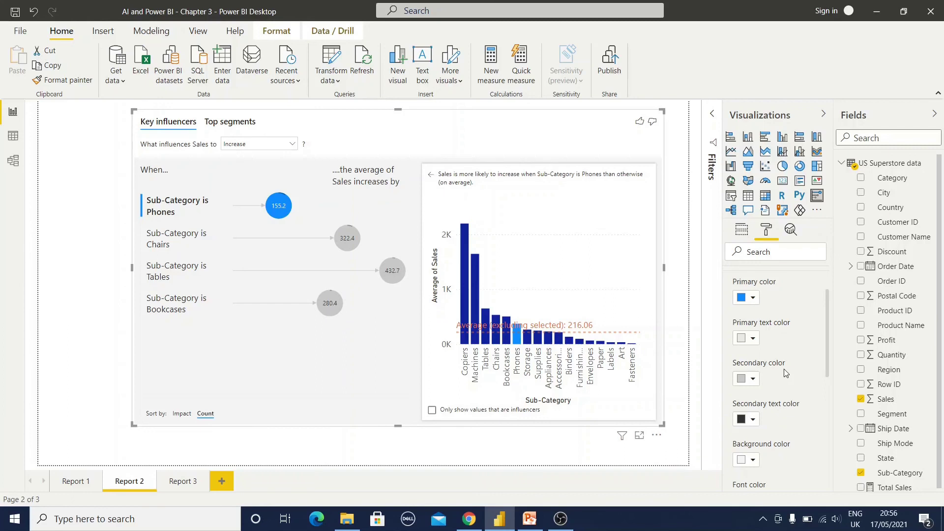
pyautogui.hotkey('ctrl', 'pagedown')
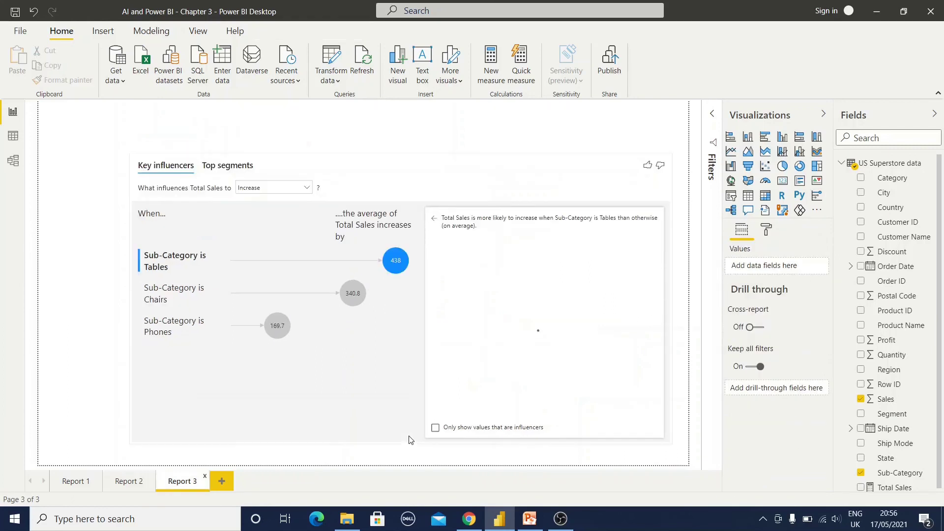